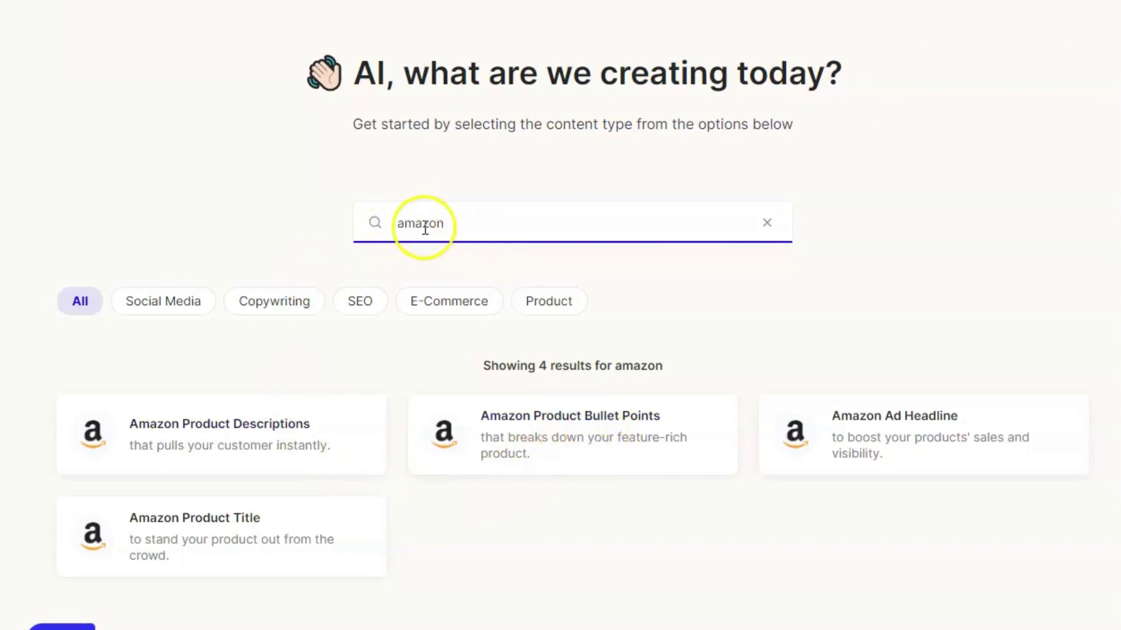
# Step: Clear the 'amazon' search and scroll the template grid to the Amazon Product Bullet Points card
pyautogui.doubleClick(453, 227)
pyautogui.press('BackSpace')
pyautogui.write('amazon')
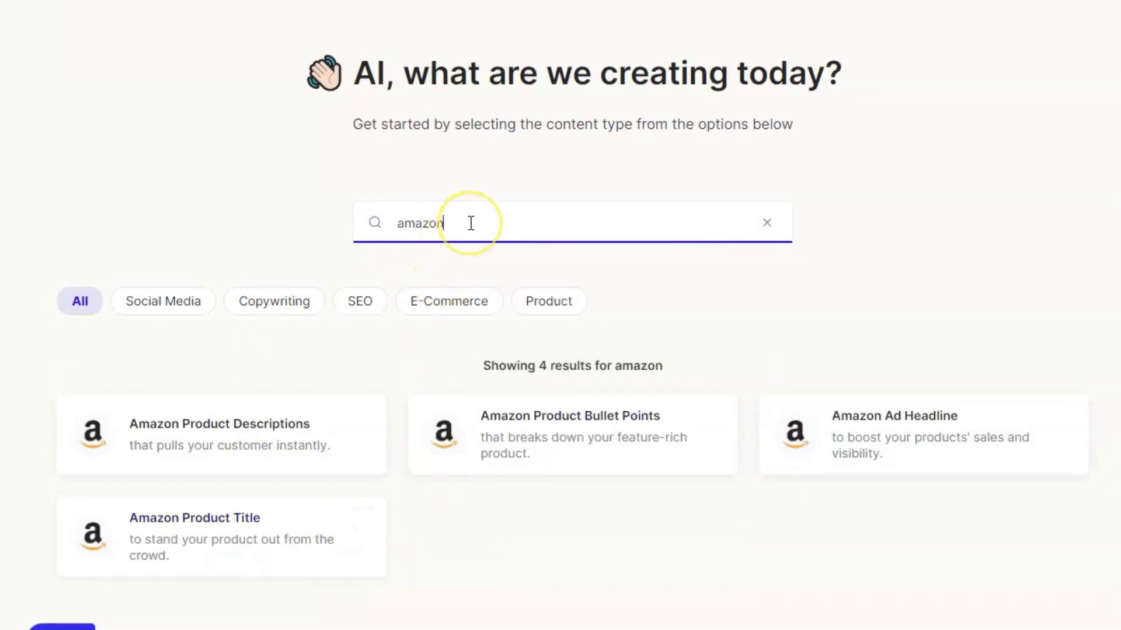
pyautogui.press('BackSpace')
pyautogui.press('BackSpace')
pyautogui.press('BackSpace')
pyautogui.press('BackSpace')
pyautogui.press('BackSpace')
pyautogui.press('BackSpace')
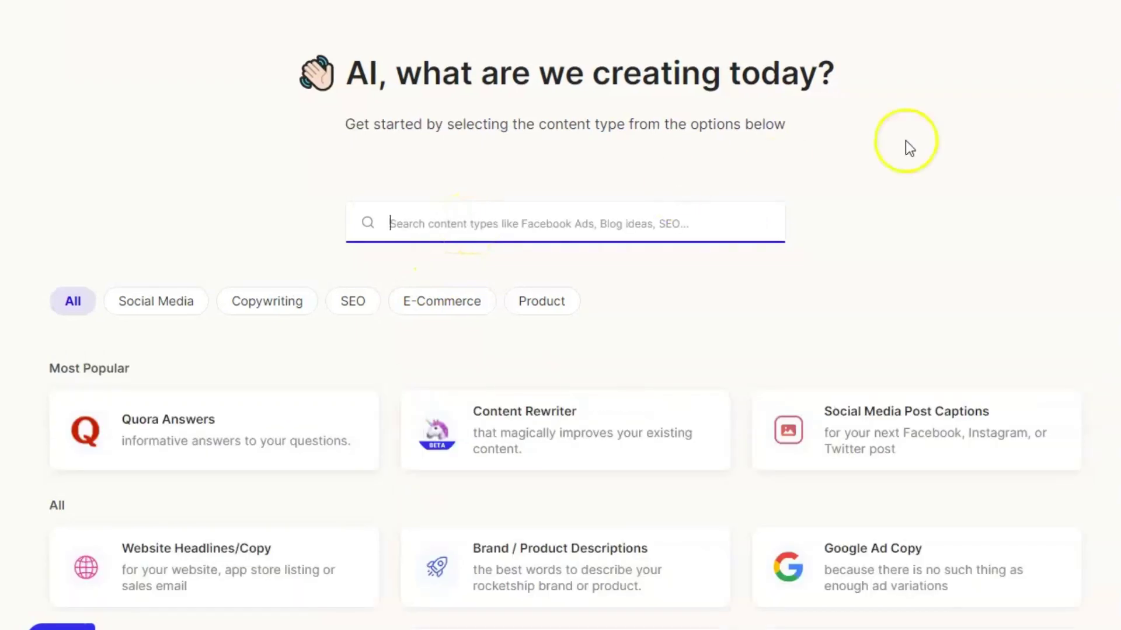
pyautogui.scroll(-5, 909, 149)
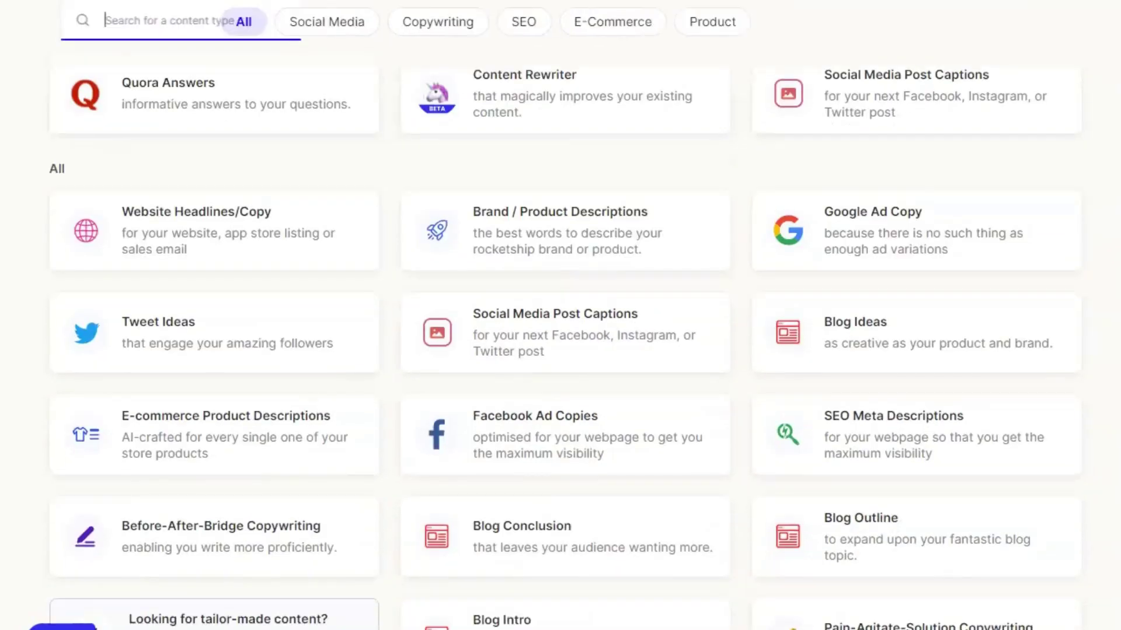
pyautogui.scroll(-9, 561, 338)
pyautogui.scroll(-8, 560, 339)
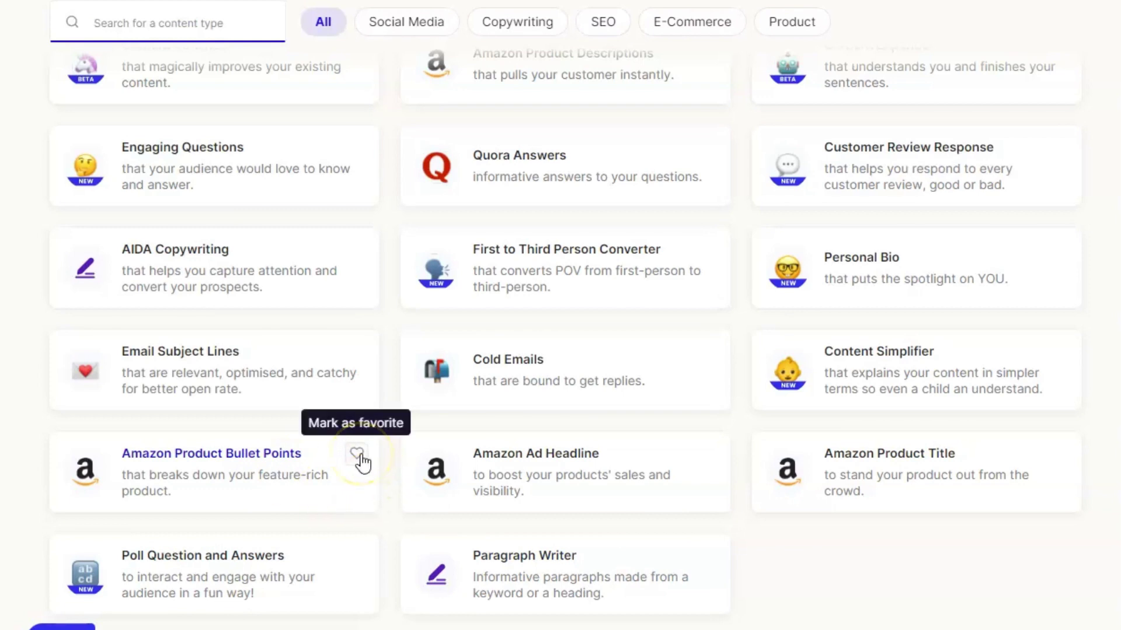
# Step: Open the Amazon Product Bullet Points template with '4K Action Camera' as the product name
pyautogui.click(277, 455)
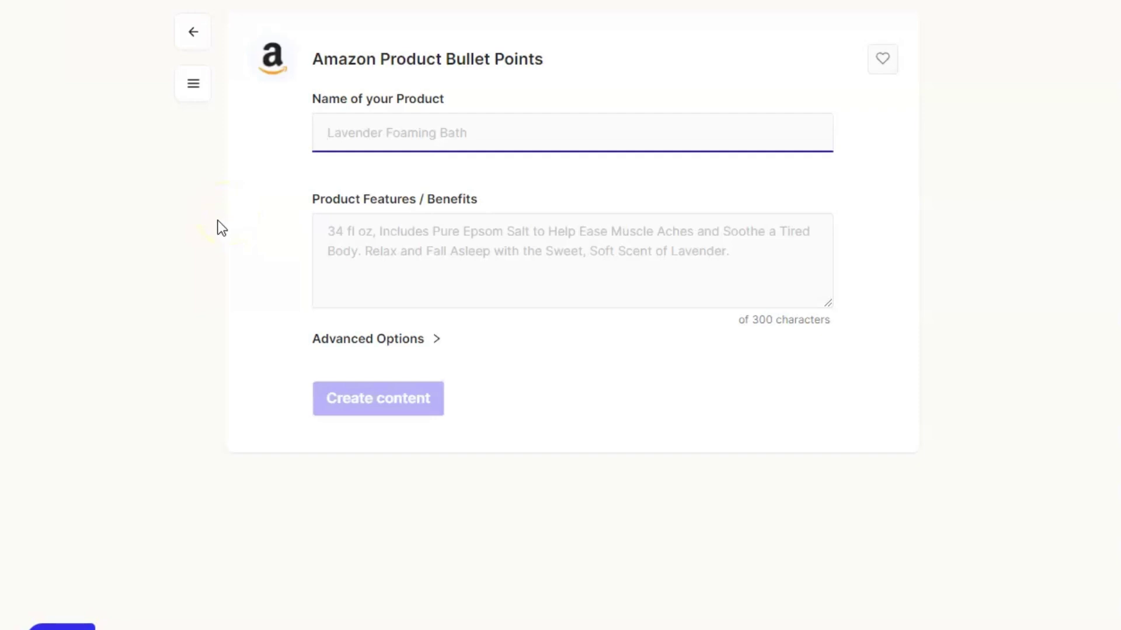
pyautogui.write('4K Action Camera')
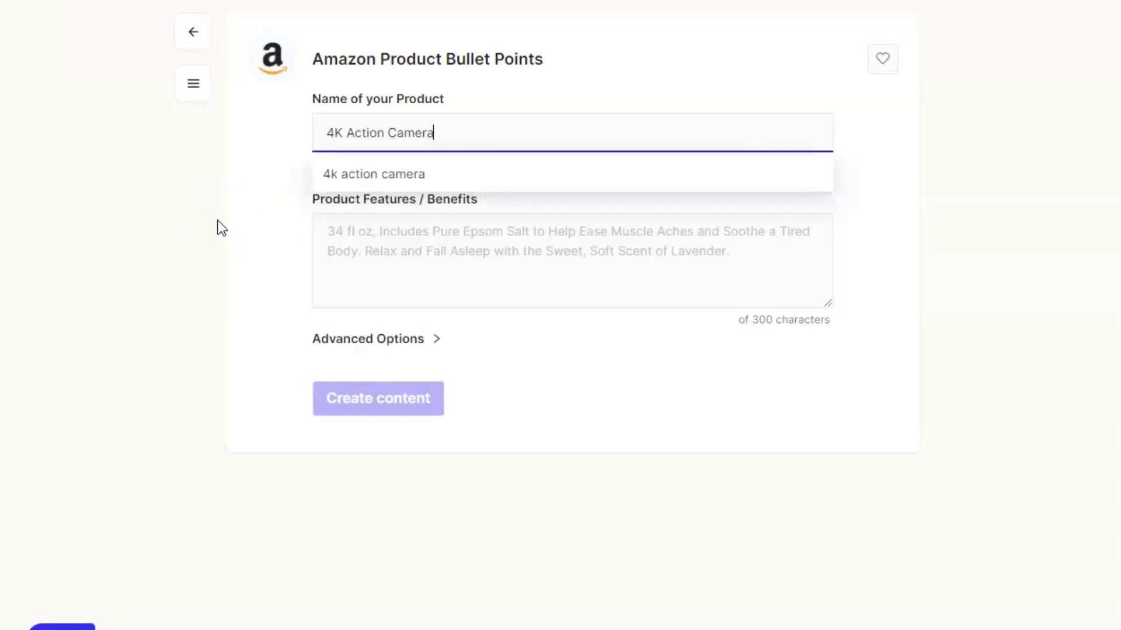
pyautogui.click(280, 197)
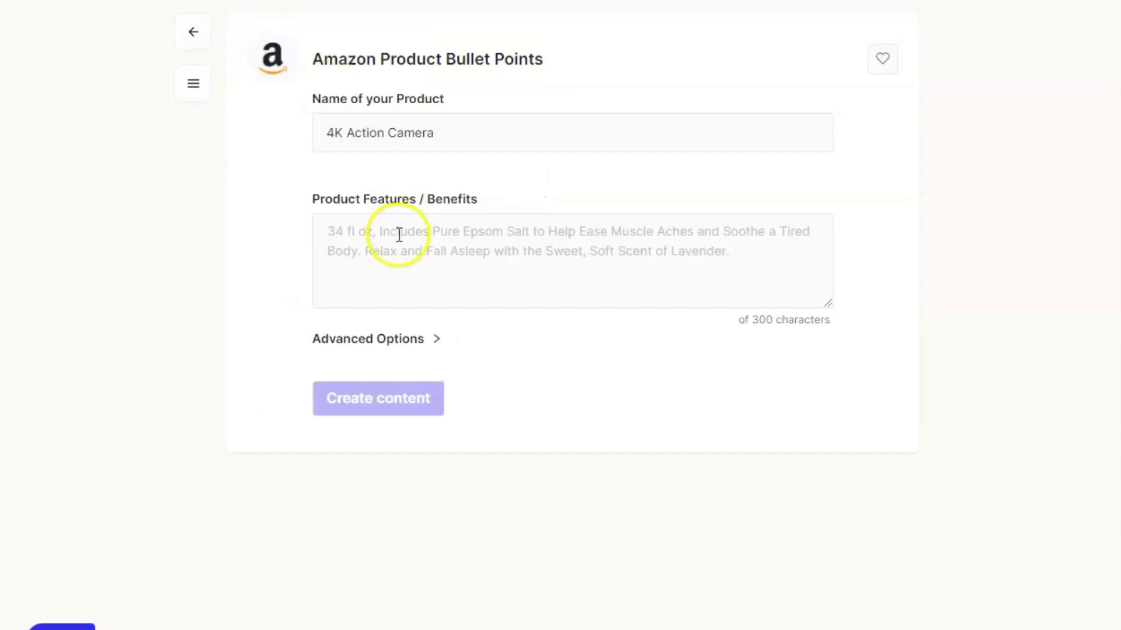
# Step: Paste the copied microphone and rechargeable batteries description into Product Features / Benefits
pyautogui.click(399, 234)
pyautogui.write('This sports camera equipped with 2 × 1350mAh rechargeable batteries, each one with up to 90 minutes recording time, longer lasting time and more fun! Come with external microphone, battery charger and abundant accessories kits, action cameras will meet different demands of outdoor sports and more convenient for hiking, climbing, cycling, diving, skiing, Vlog ect.')
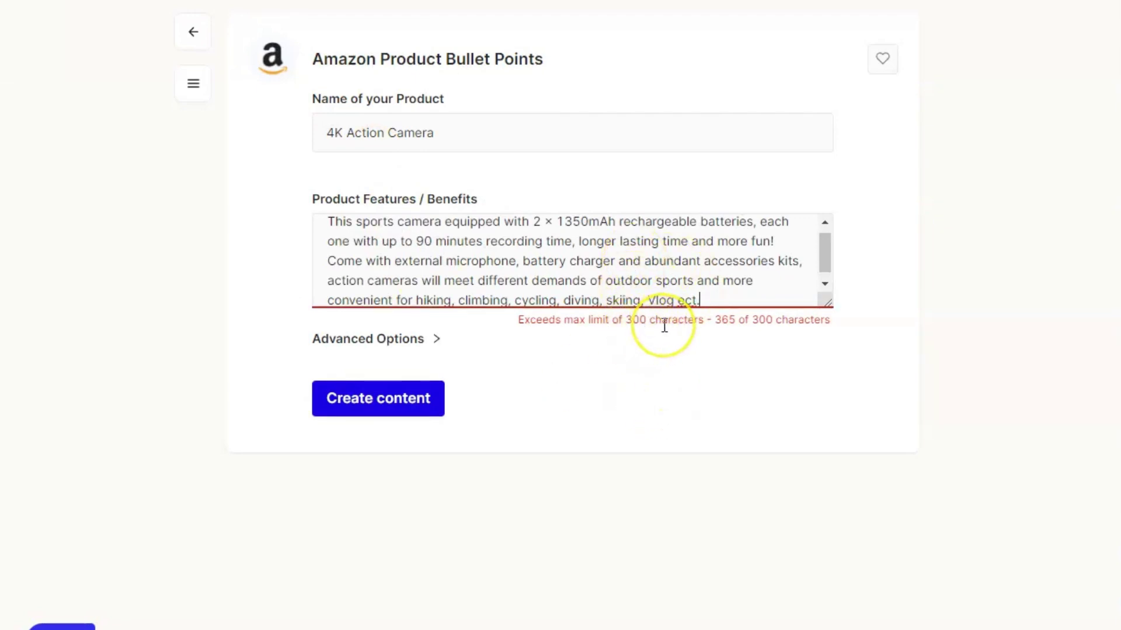
# Step: Trim the features text from 'and more' onward so it ends 'outdoor sports.' at 289 characters
pyautogui.moveTo(698, 274); pyautogui.dragTo(712, 302)
pyautogui.press('BackSpace')
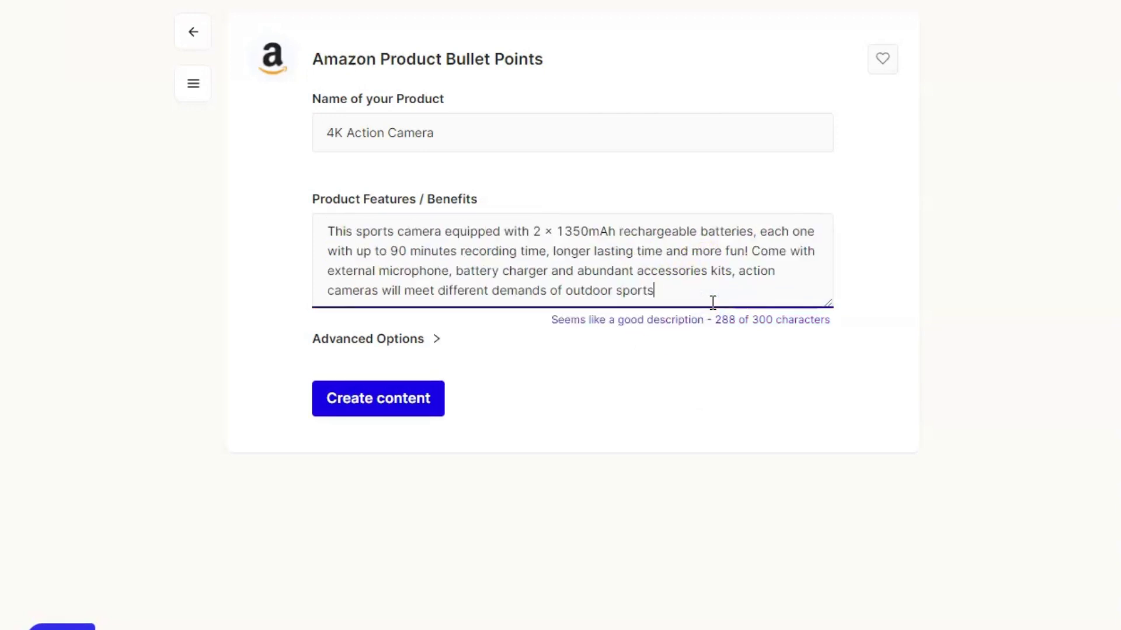
pyautogui.write('.')
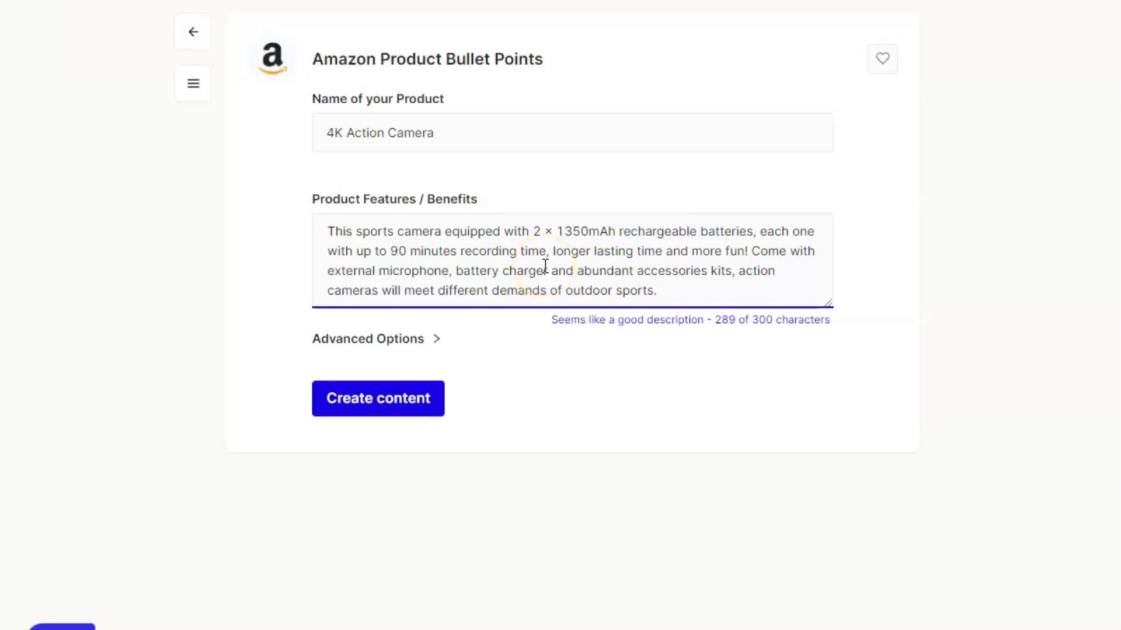
# Step: Under Advanced Options add keyword '4k' and audience 'Millennials', then create the content
pyautogui.click(415, 344)
pyautogui.click(435, 416)
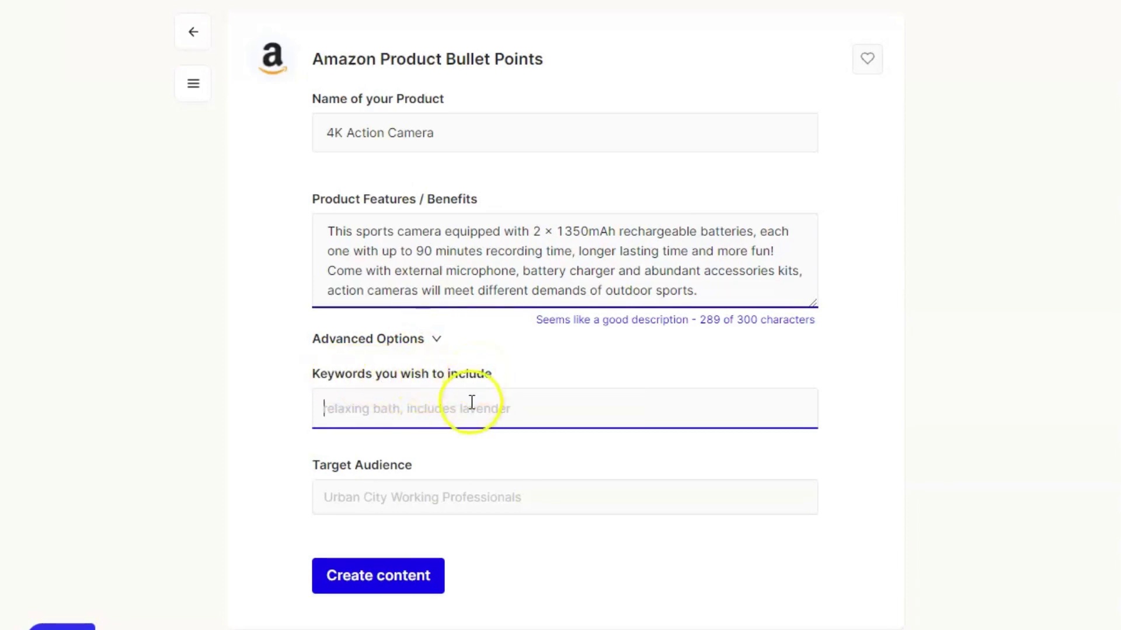
pyautogui.write('4k')
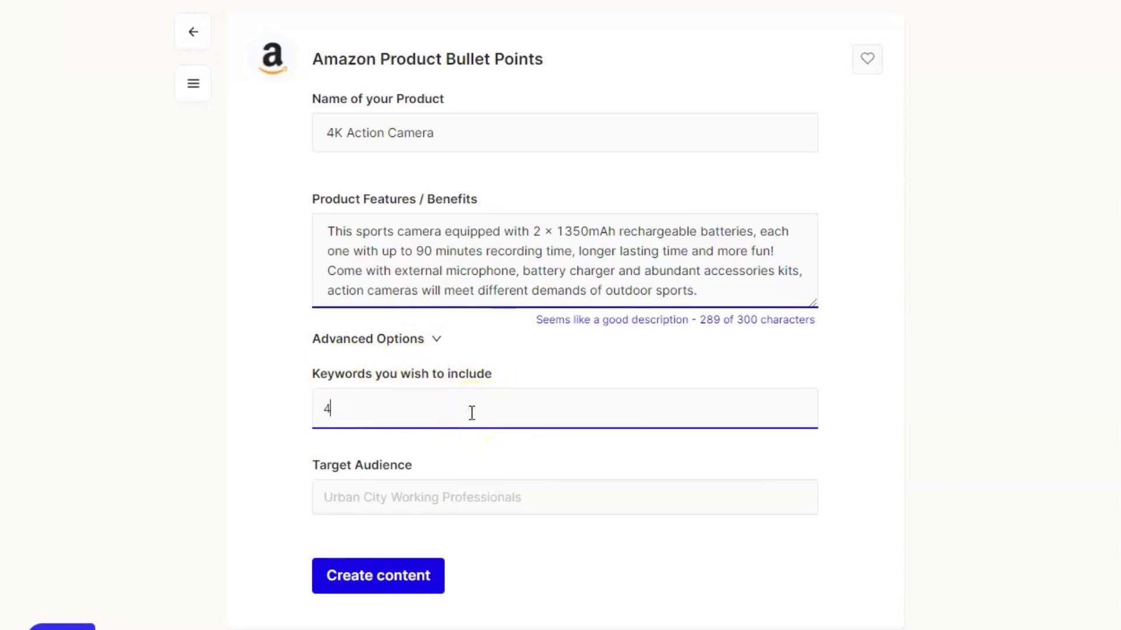
pyautogui.click(422, 412)
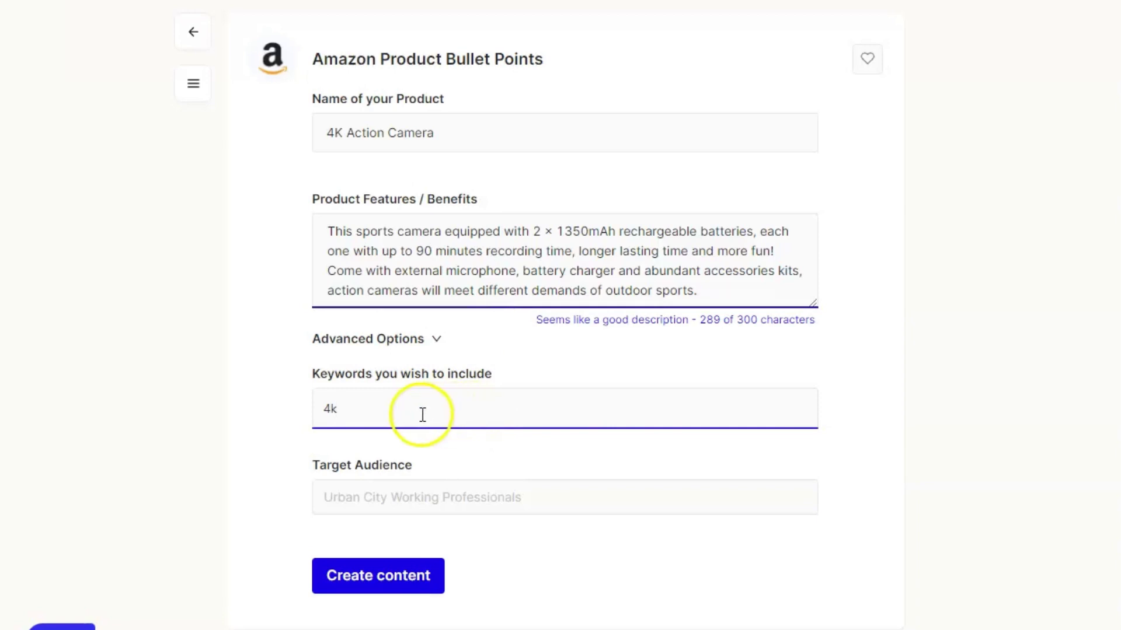
pyautogui.click(439, 496)
pyautogui.click(443, 541)
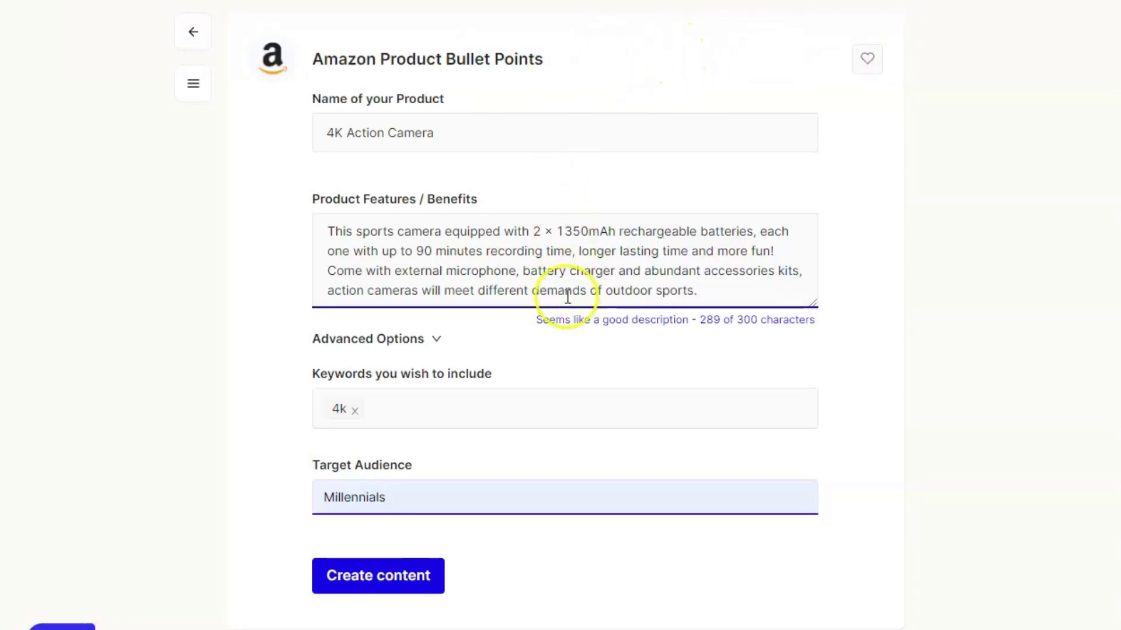
pyautogui.click(405, 576)
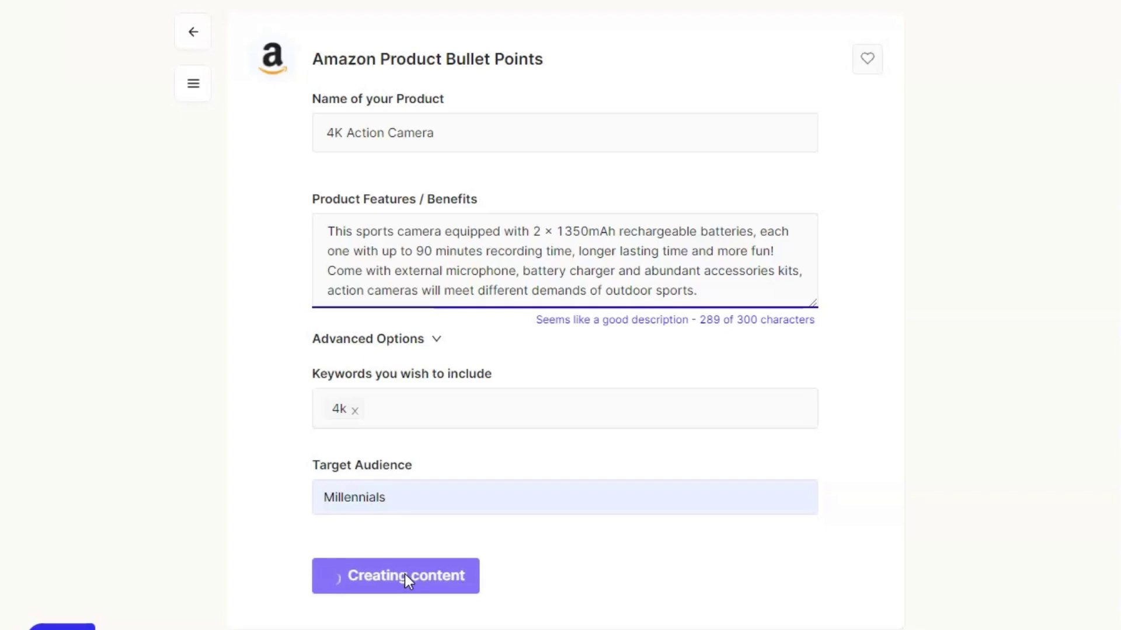
# Step: Request more bullet-point outputs for the 4K Action Camera and let the new cards load
pyautogui.click(402, 533)
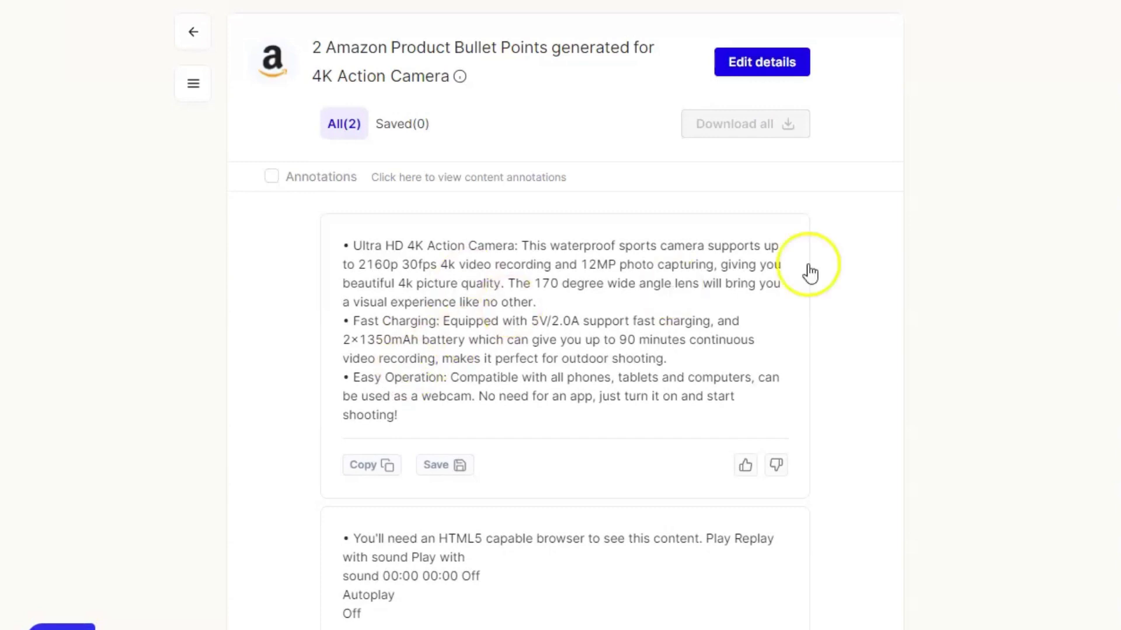
pyautogui.scroll(-3, 564, 350)
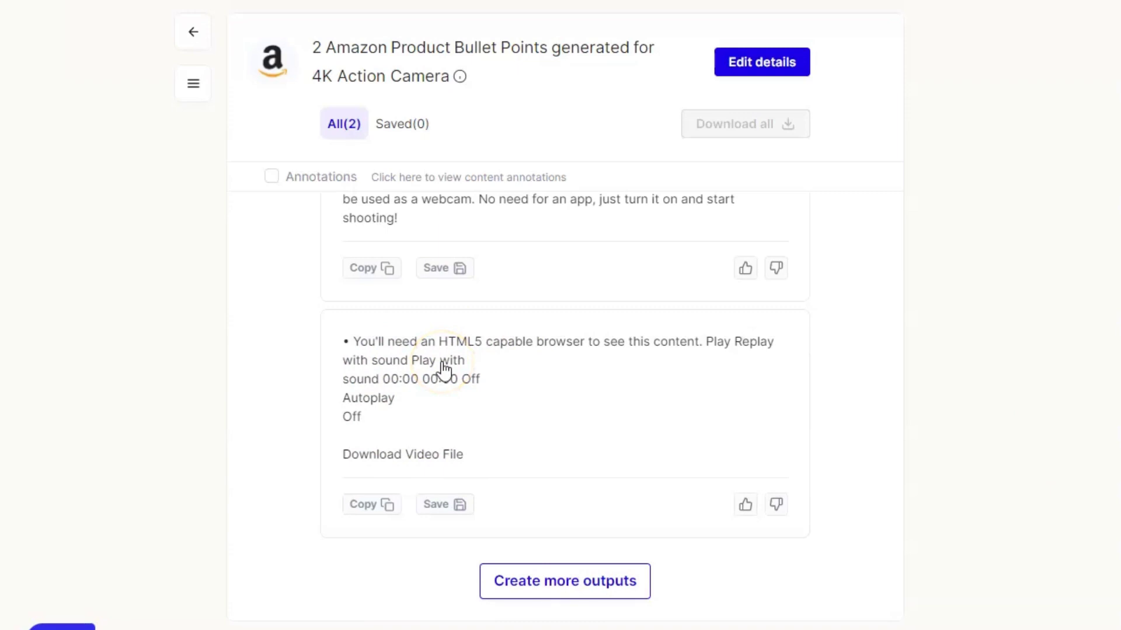
pyautogui.click(603, 599)
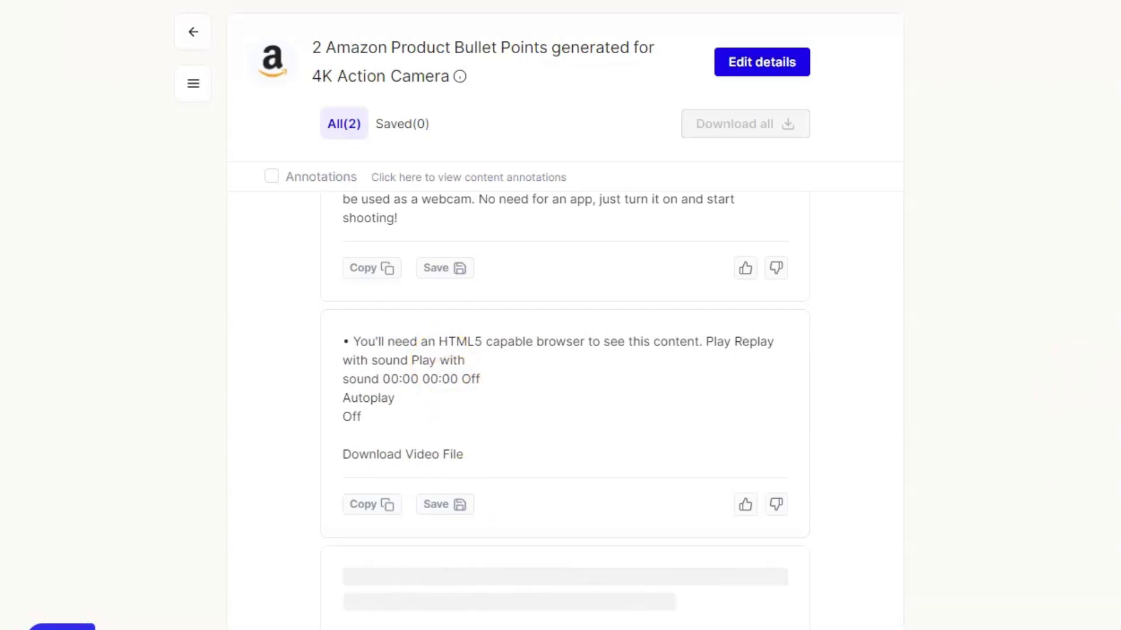
pyautogui.scroll(4, 707, 298)
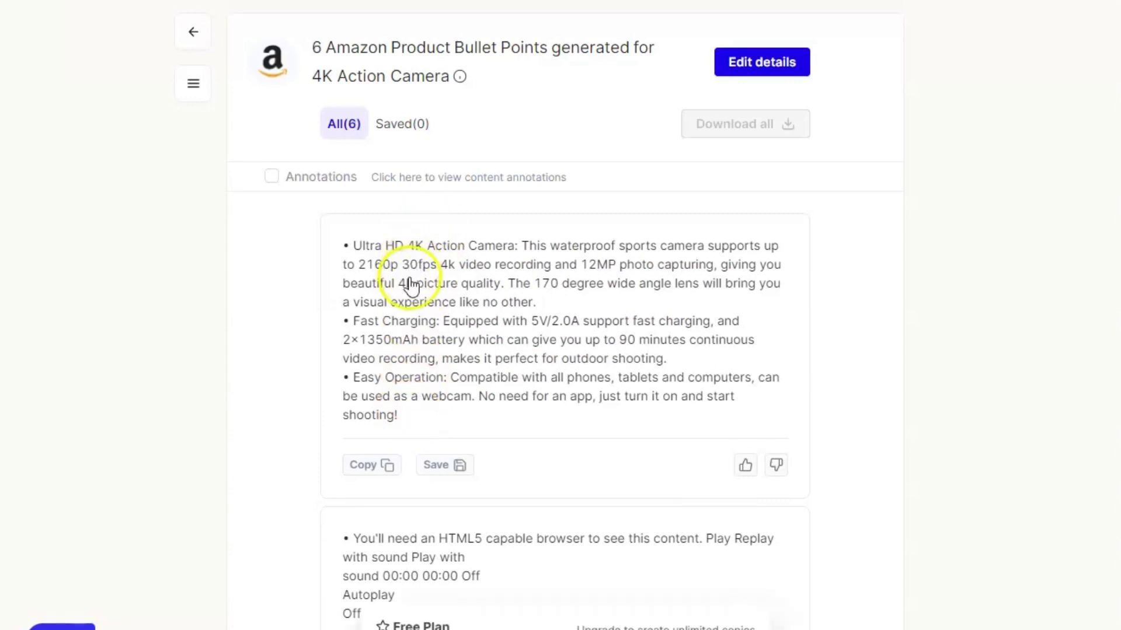
pyautogui.scroll(-10, 565, 408)
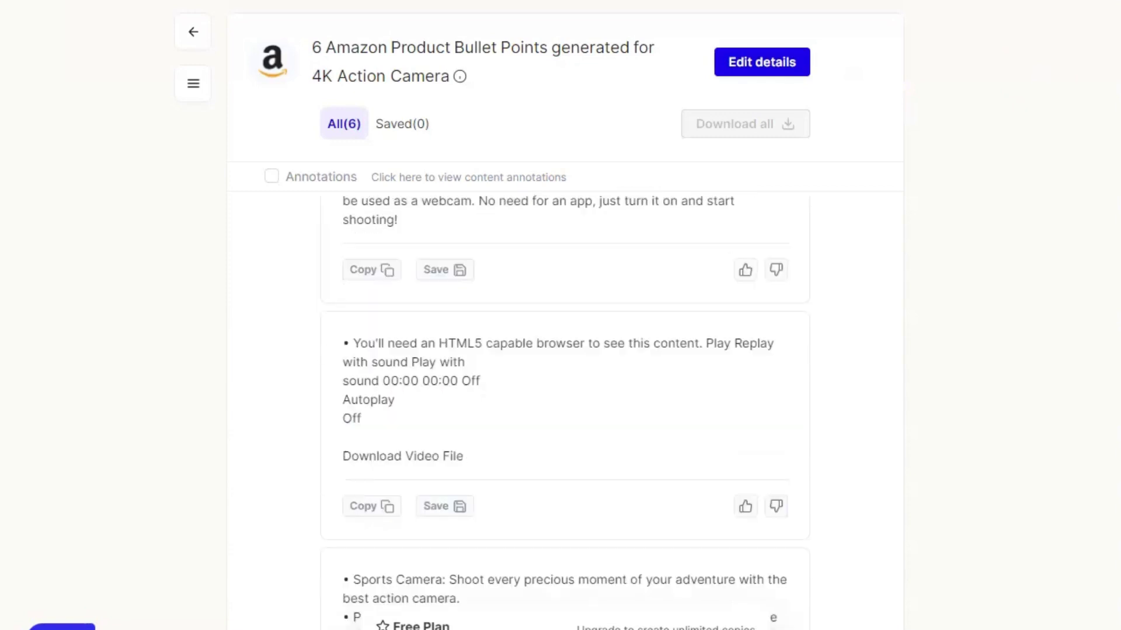
pyautogui.scroll(-4, 565, 409)
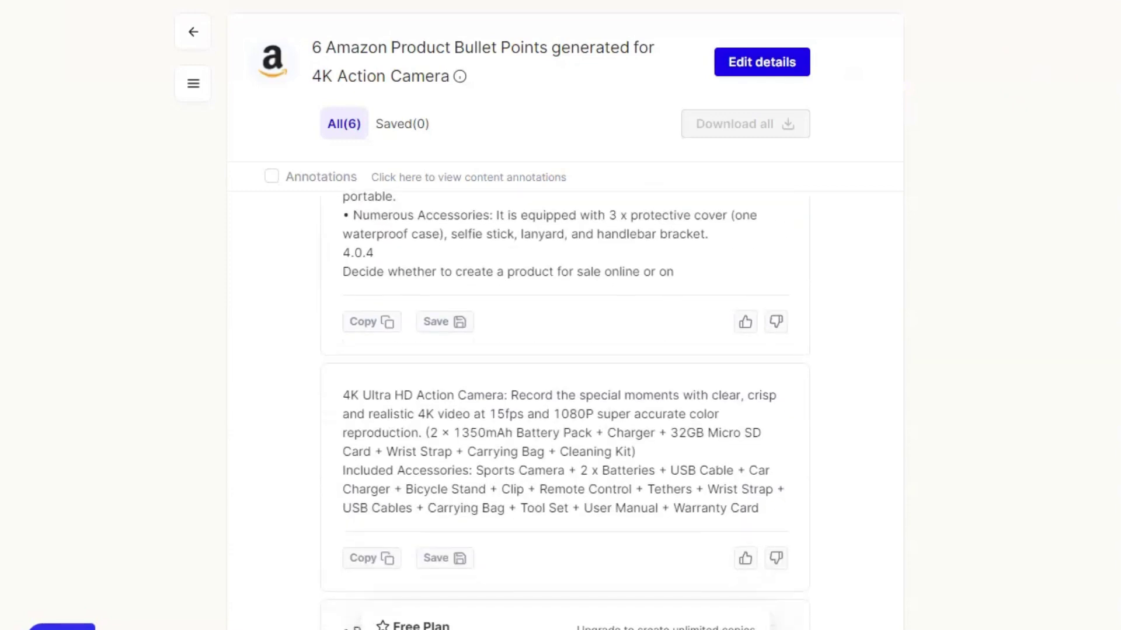
pyautogui.scroll(-5, 564, 408)
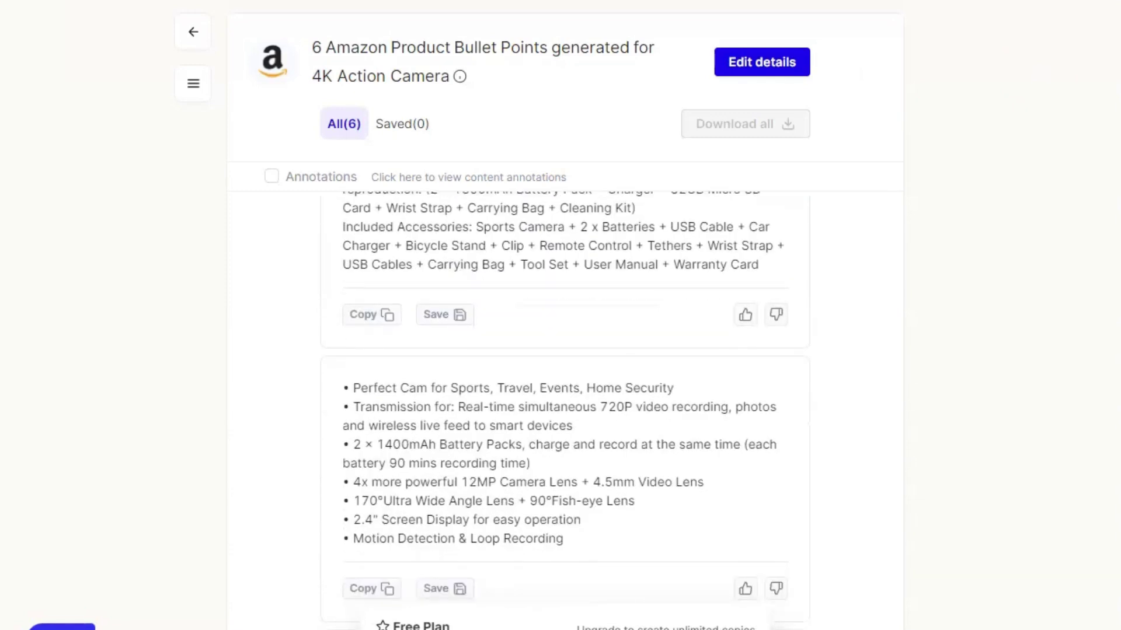
pyautogui.scroll(18, 564, 409)
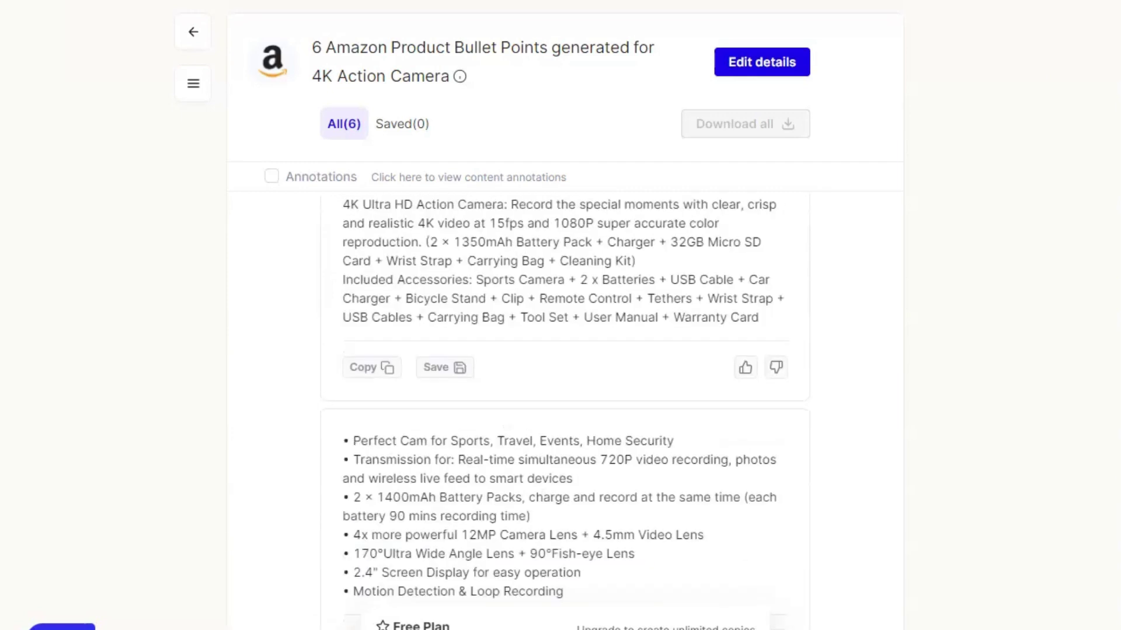
pyautogui.scroll(1, 564, 350)
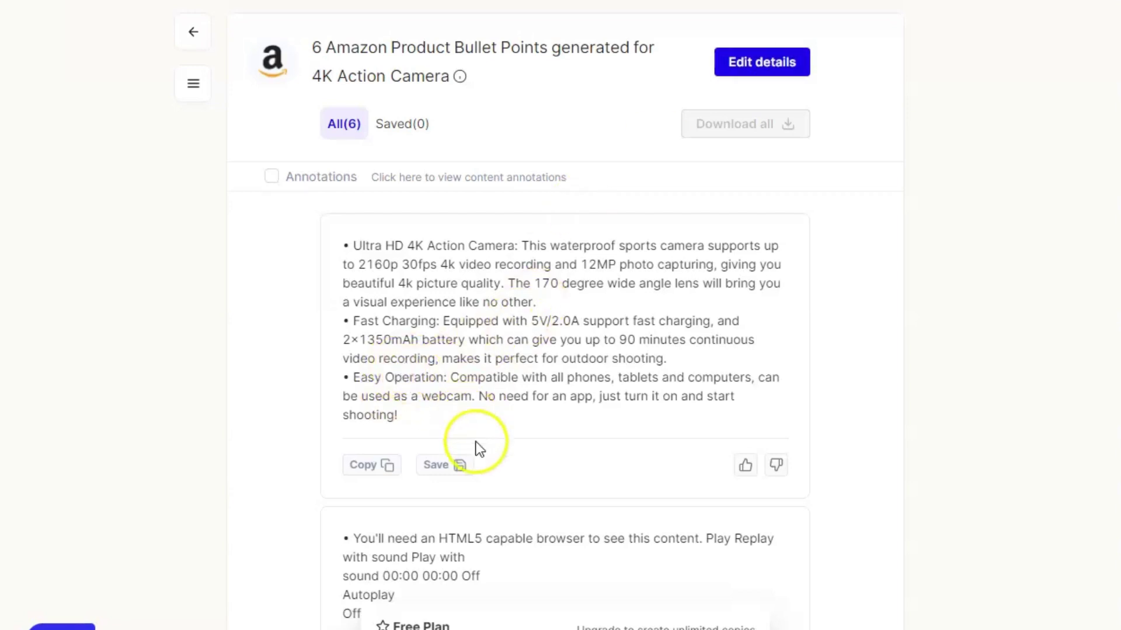
# Step: Rate the Ultra HD 4K output thumbs-up and the broken HTML5 video output thumbs-down
pyautogui.click(746, 465)
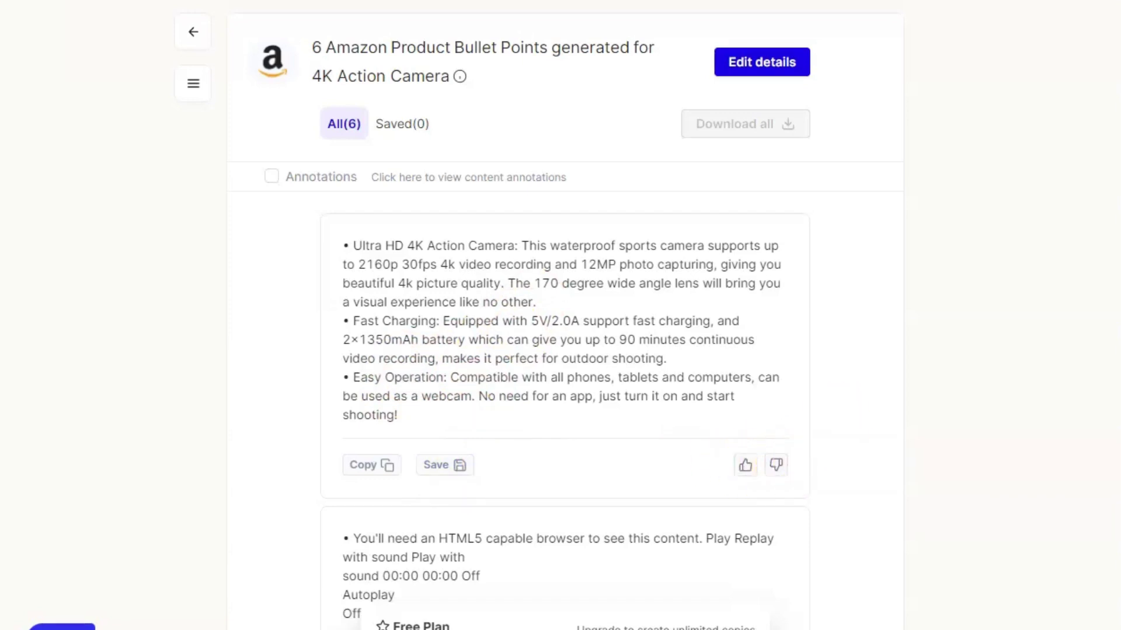
pyautogui.scroll(-4, 564, 409)
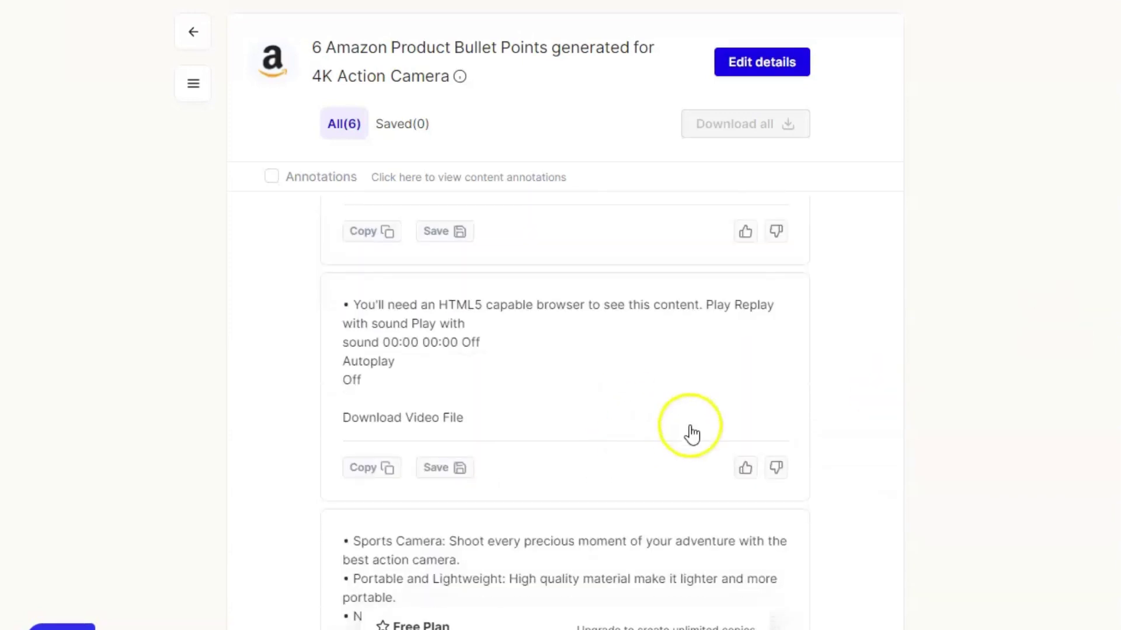
pyautogui.click(776, 468)
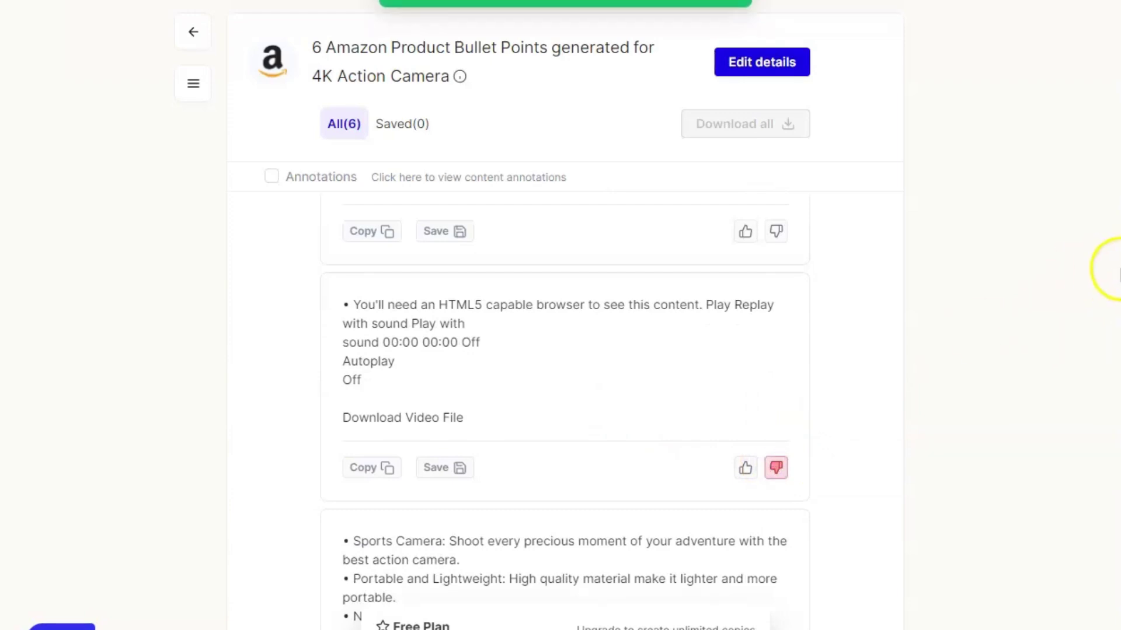
# Step: Save the Ultra HD 4K Action Camera output
pyautogui.scroll(3, 1117, 270)
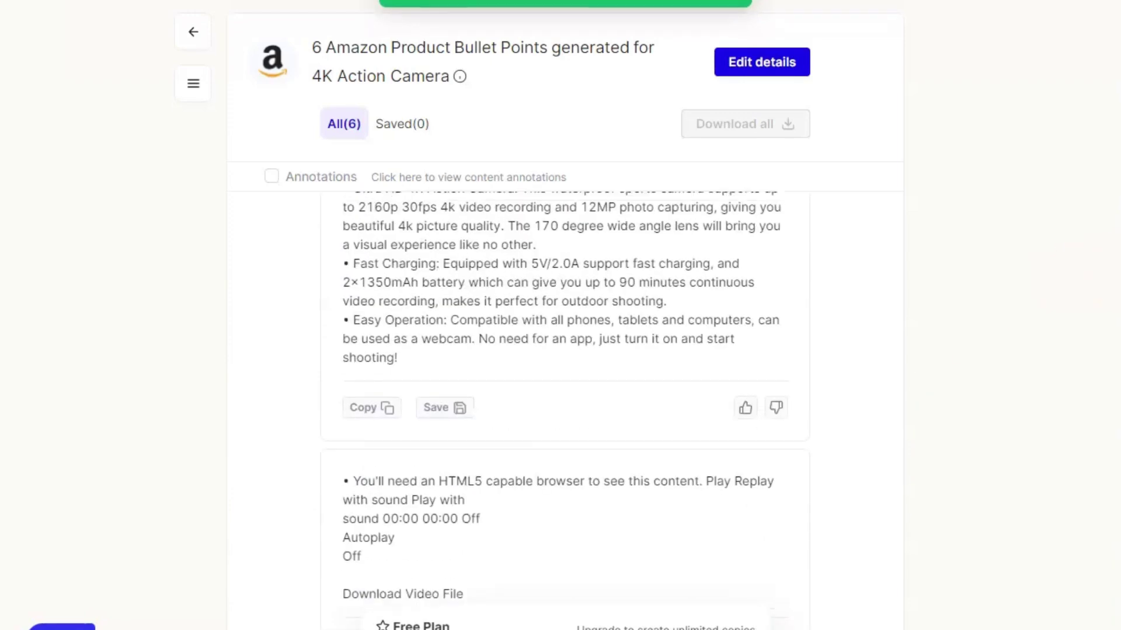
pyautogui.scroll(1, 1113, 175)
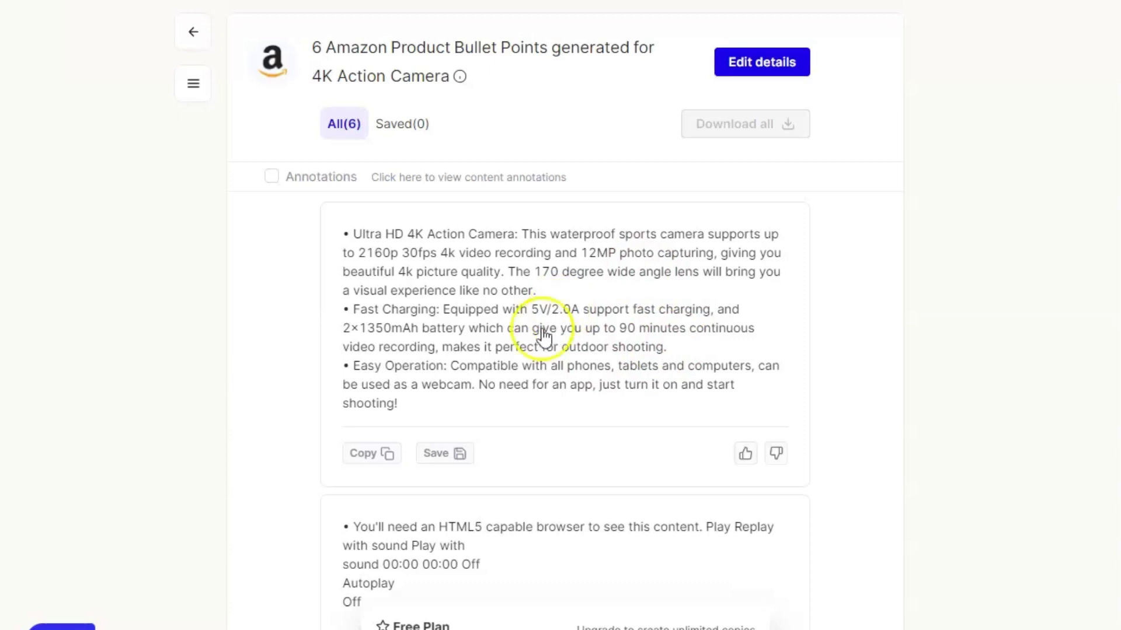
pyautogui.click(449, 463)
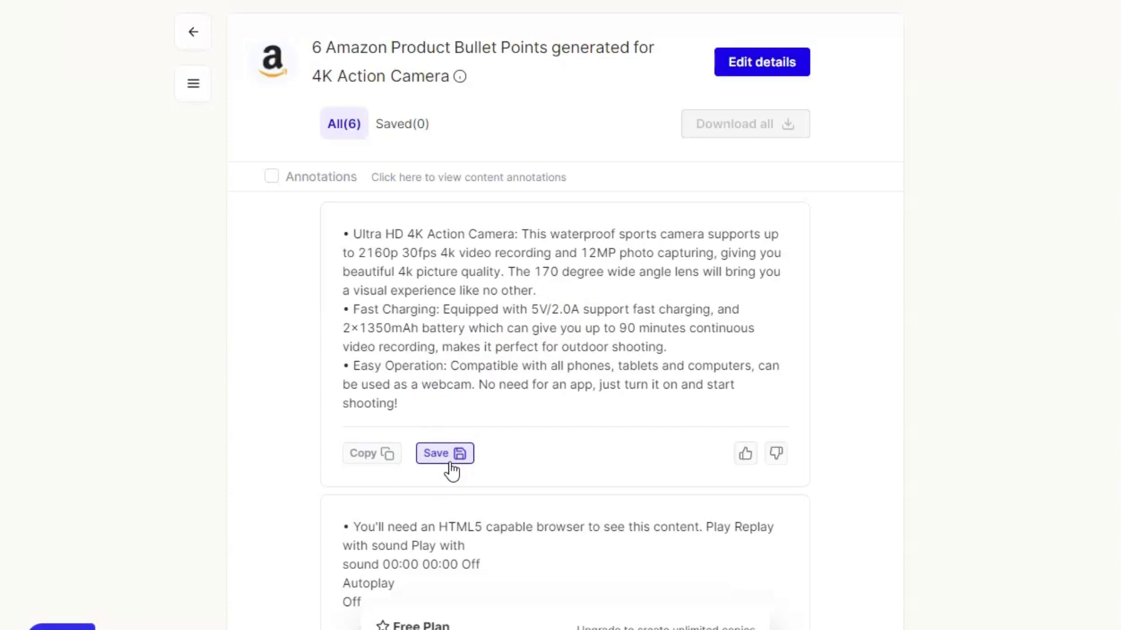
# Step: Copy the Ultra HD 4K Action Camera bullet points from the first output card
pyautogui.click(371, 455)
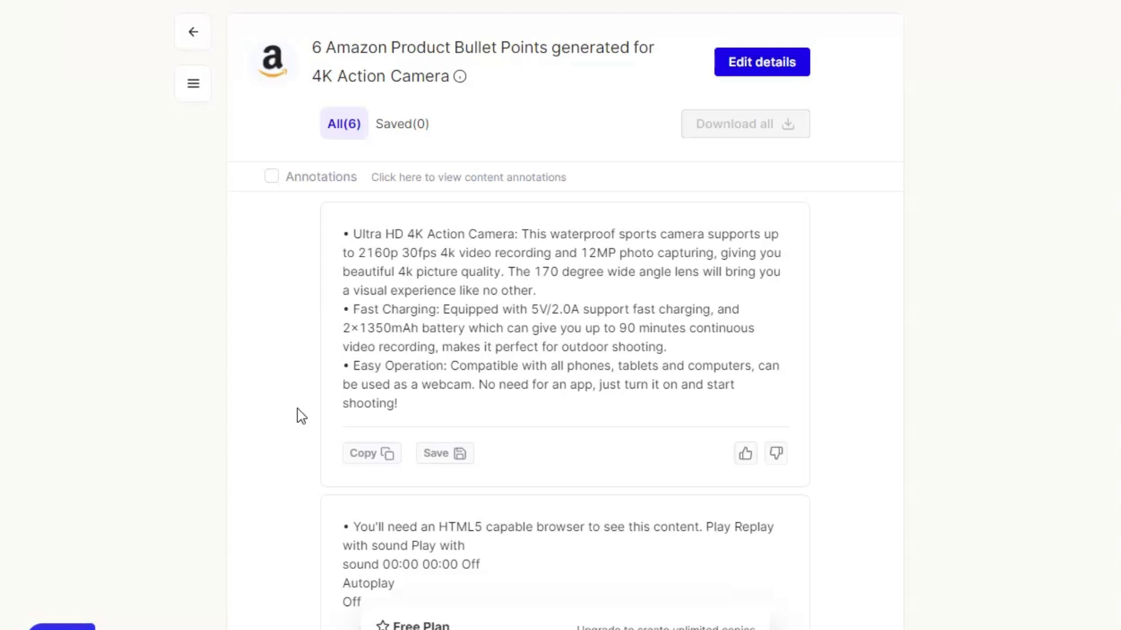
pyautogui.click(286, 325)
pyautogui.click(272, 451)
pyautogui.click(461, 338)
pyautogui.click(363, 454)
pyautogui.click(263, 534)
pyautogui.click(365, 459)
pyautogui.click(363, 462)
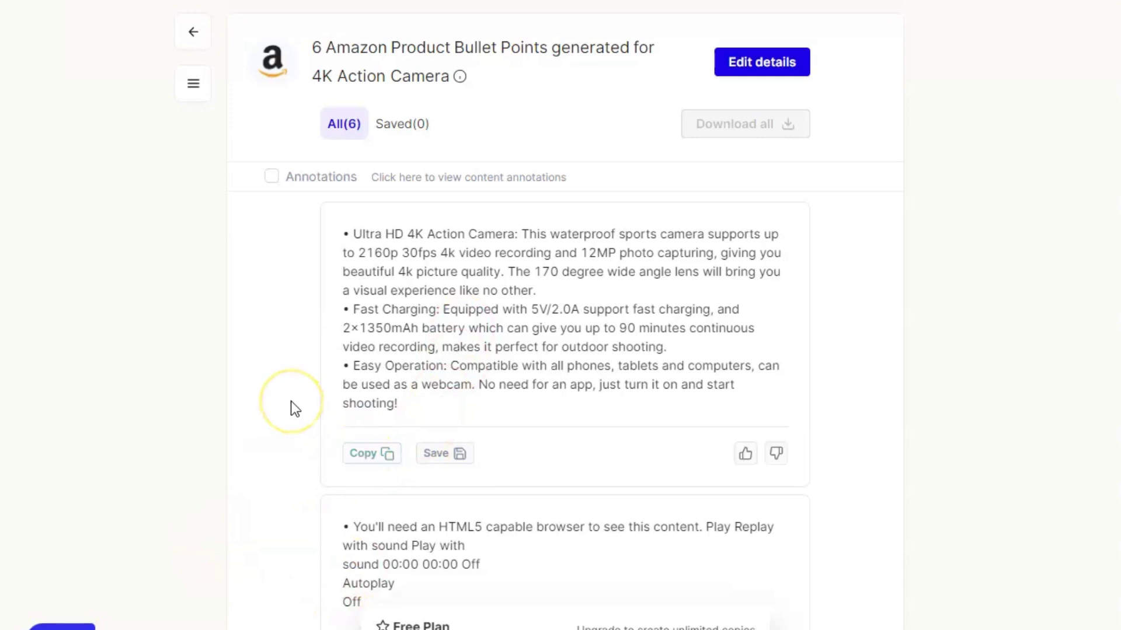